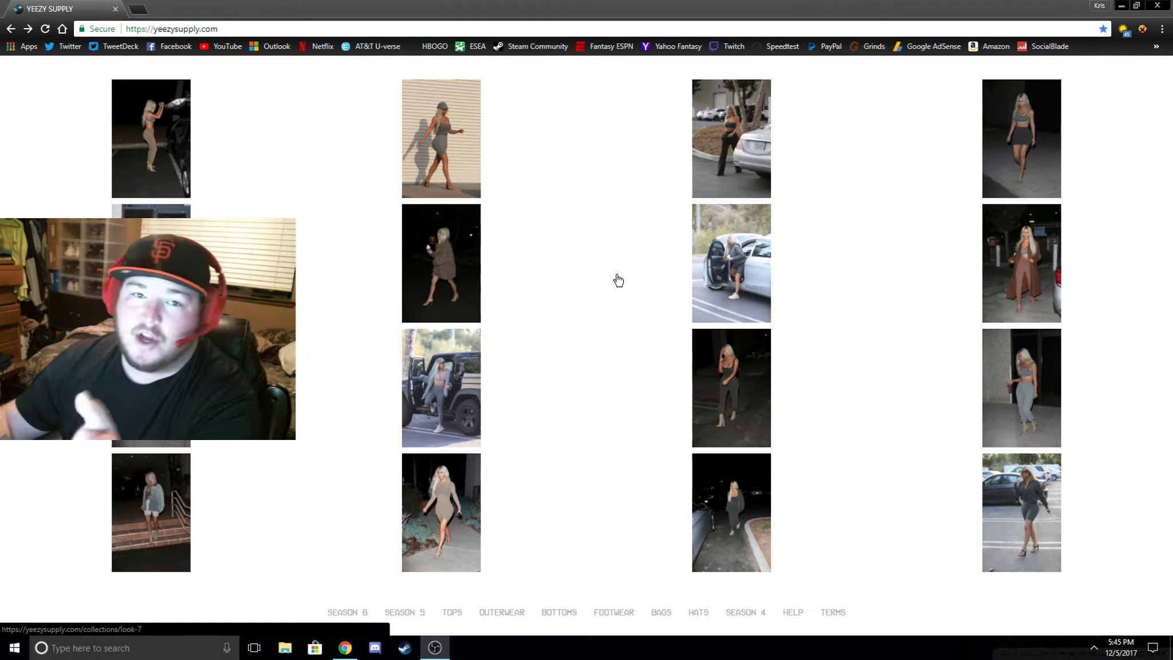
Open the Look 8 collection from the lookbook grid
click(1023, 266)
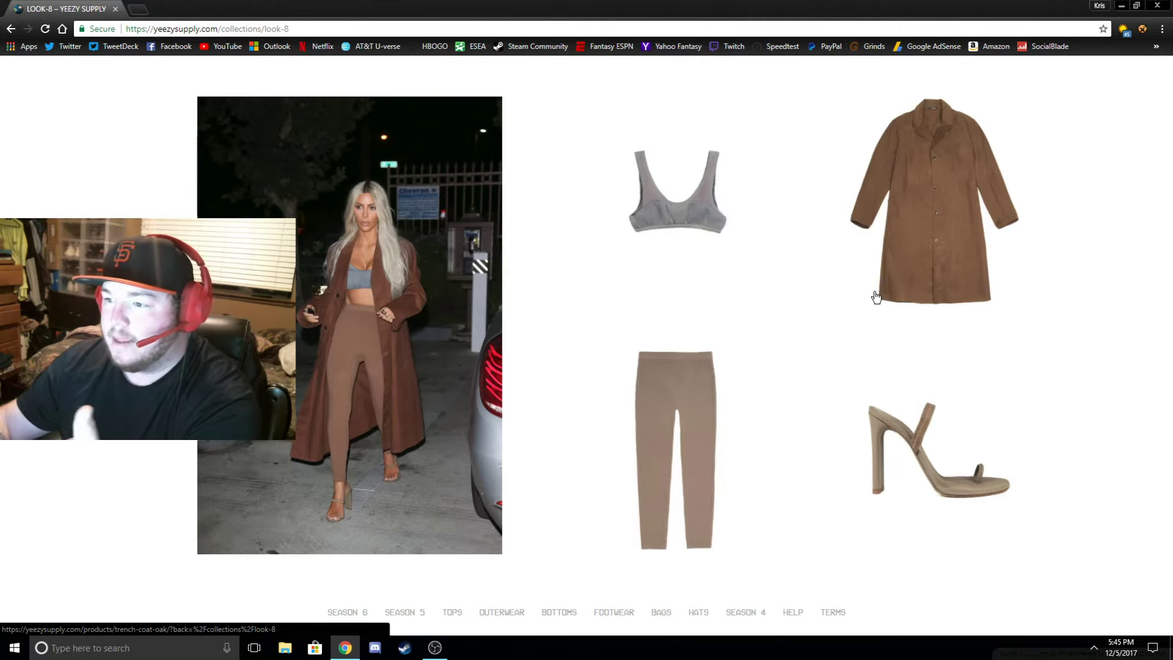
Peek at the grey knit bra, return to the grid and open the Look 7 collection
click(702, 209)
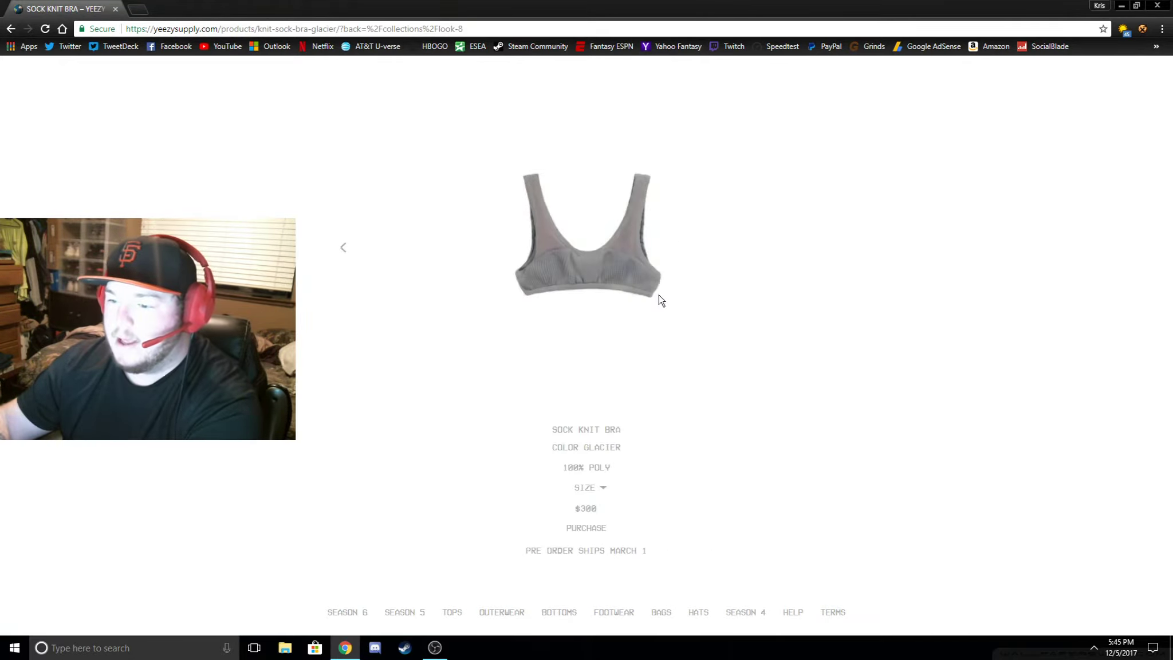
key(alt+Left)
key(alt+Left)
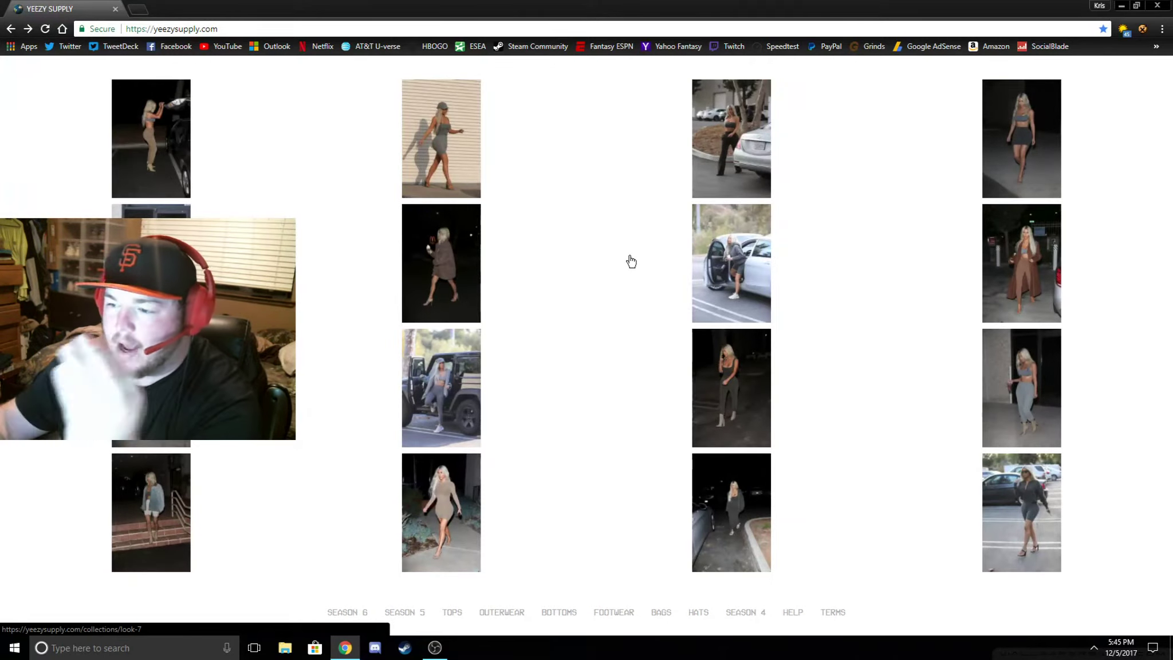
click(629, 260)
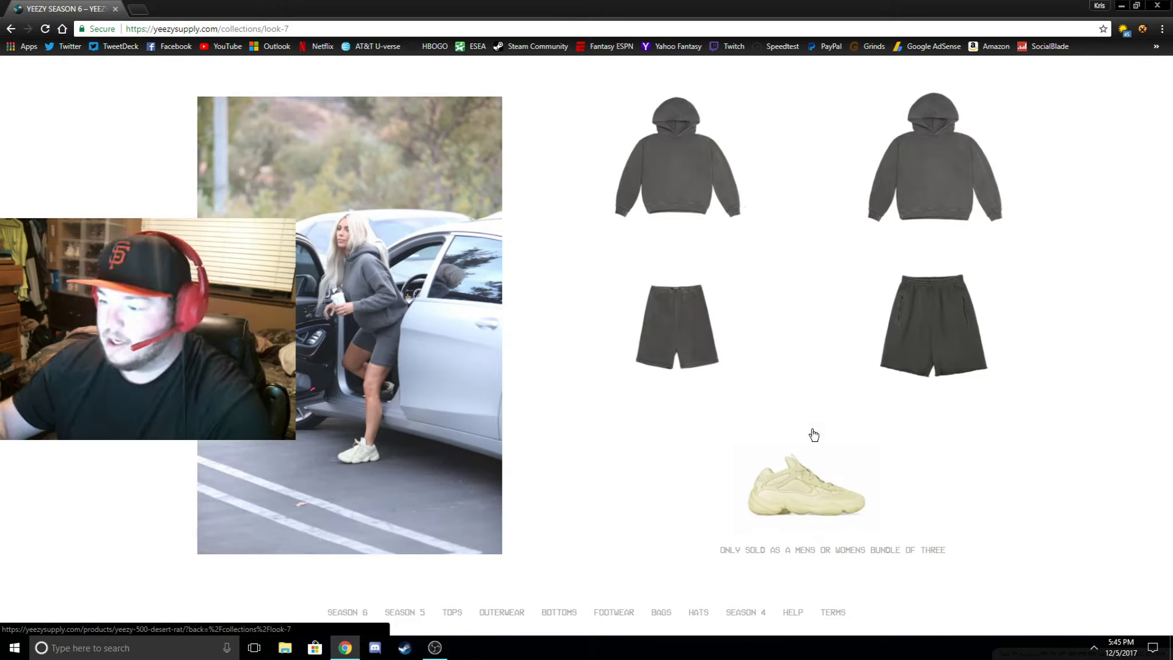
On the Desert Rat bundle page, set the sweatshorts and hoodie sizes to XL
click(808, 501)
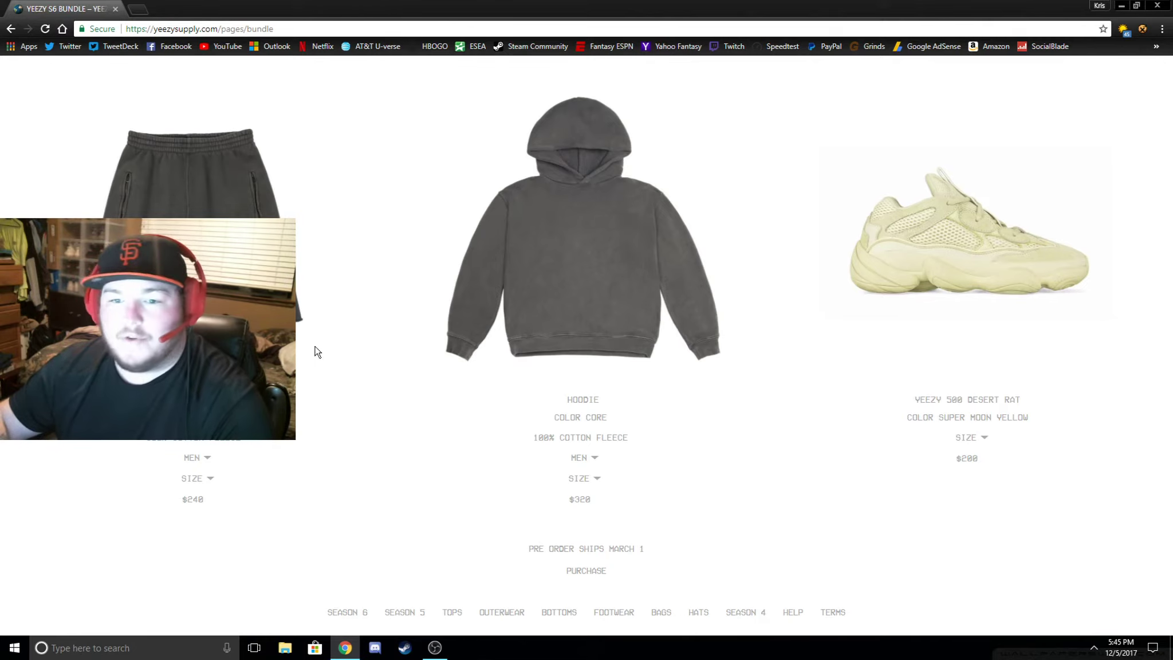
click(207, 479)
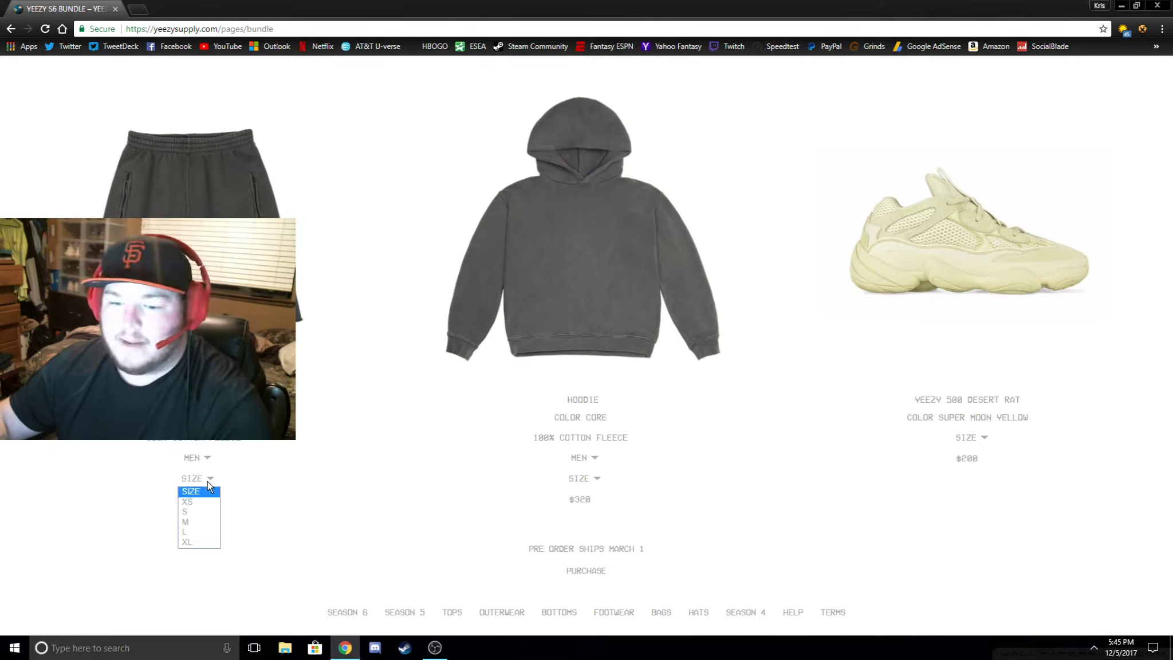
click(194, 539)
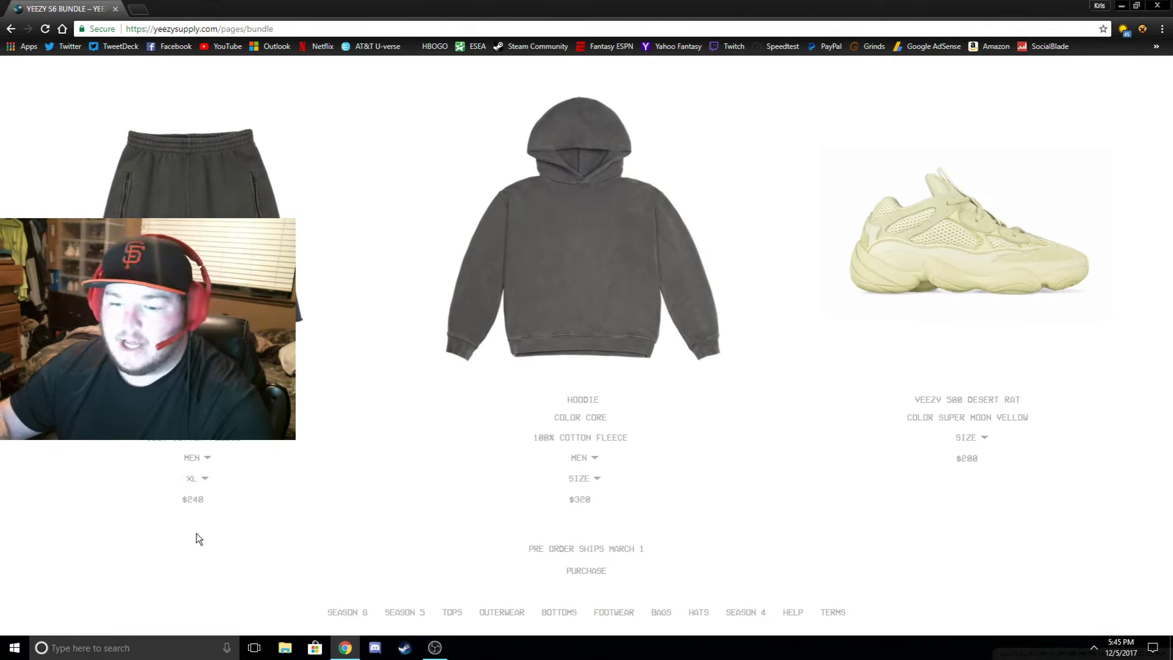
click(595, 479)
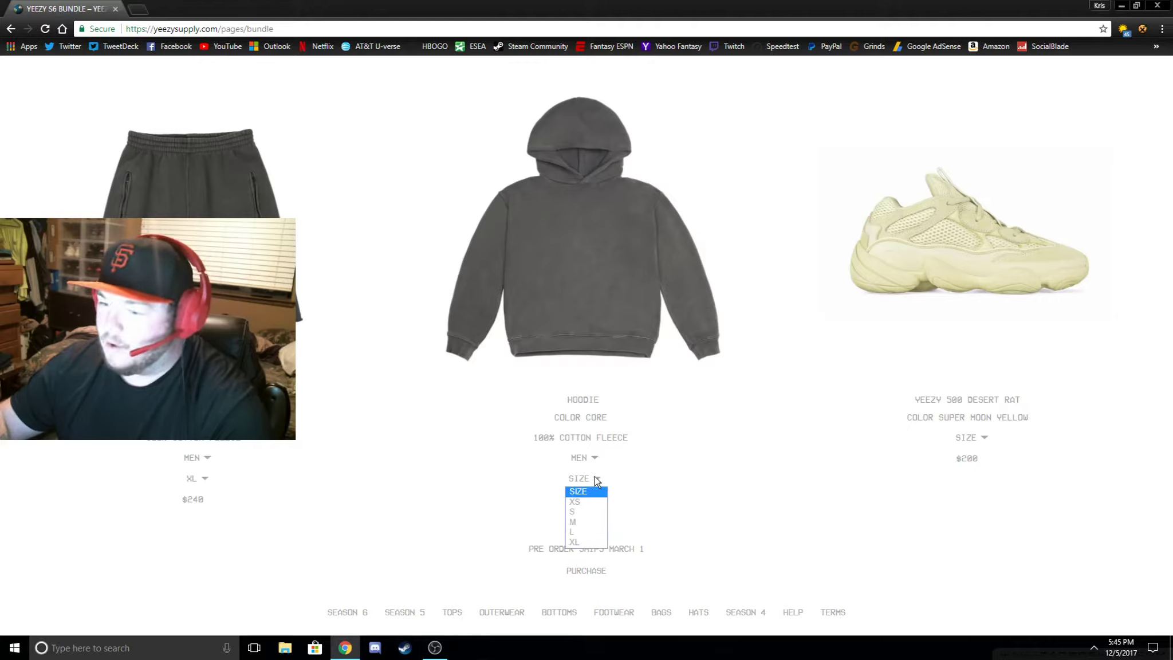
click(572, 541)
Set the Desert Rat sneaker to size 12 and submit the purchase
click(981, 438)
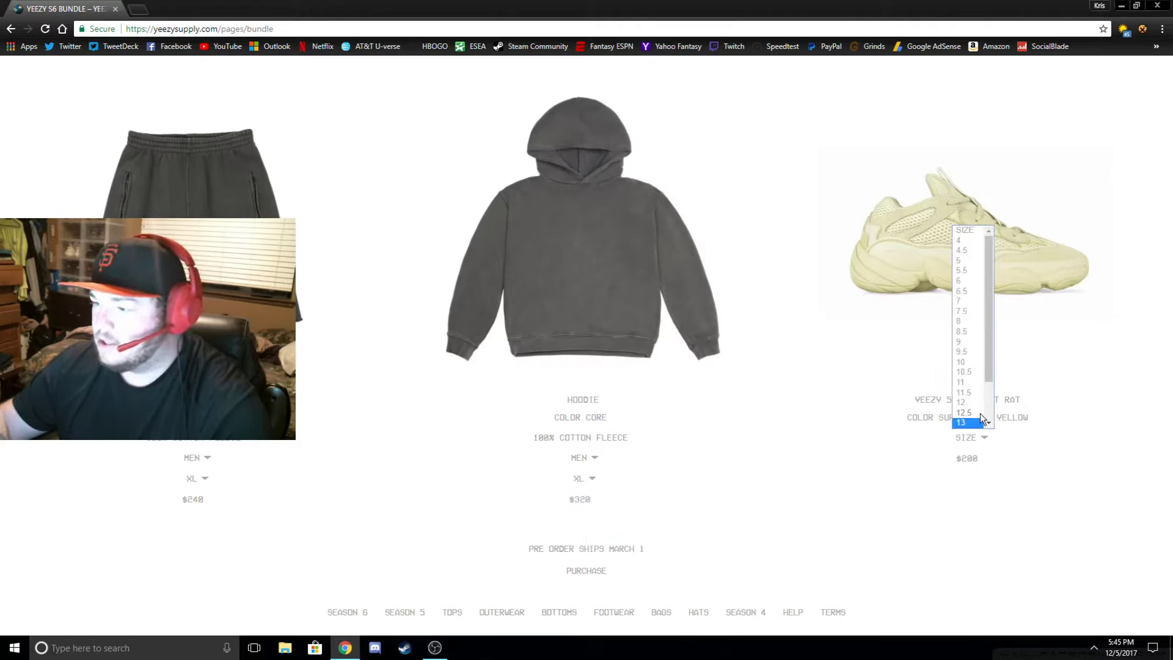
click(968, 403)
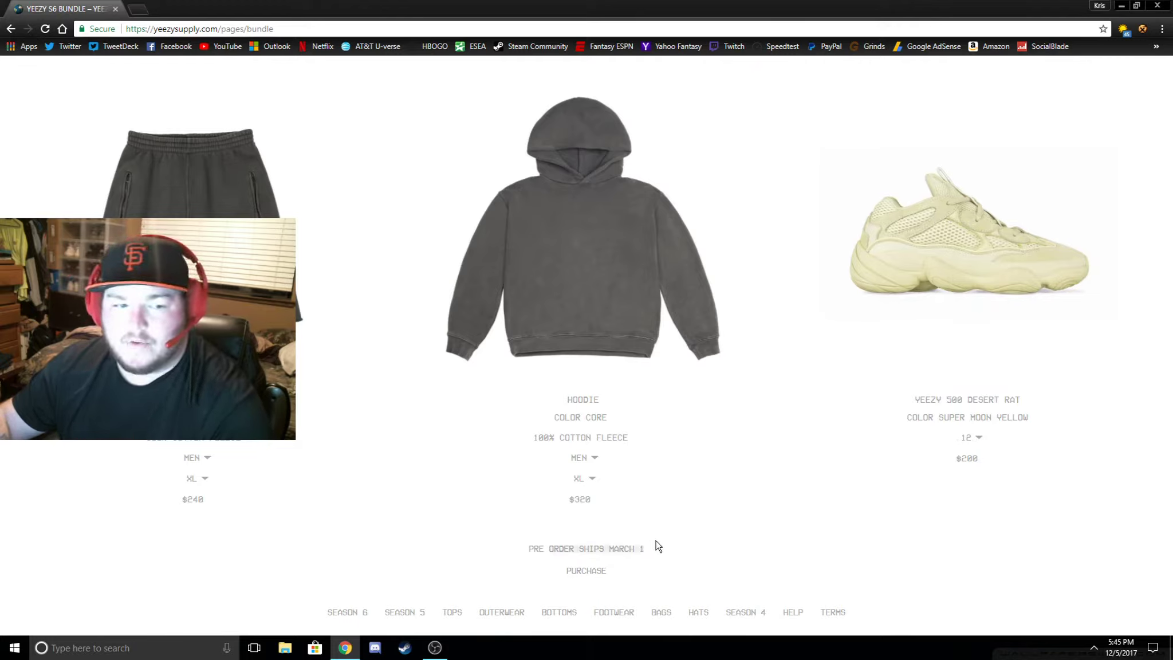
click(699, 538)
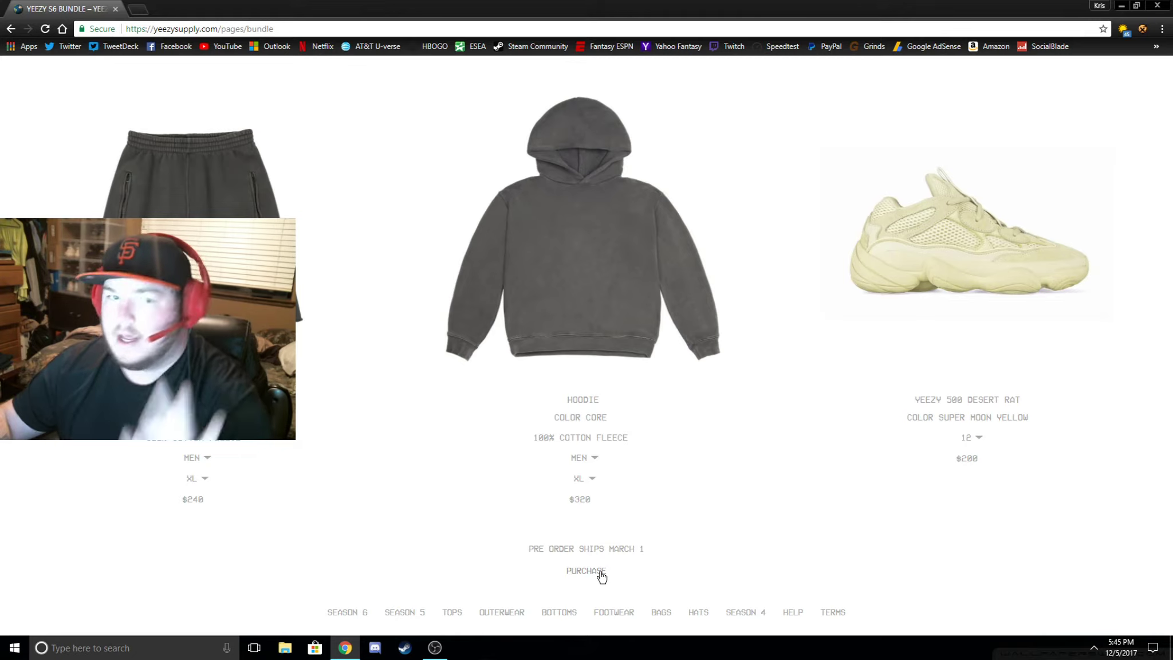
Add the sized bundle to the cart, then go back to the bundle page
click(602, 575)
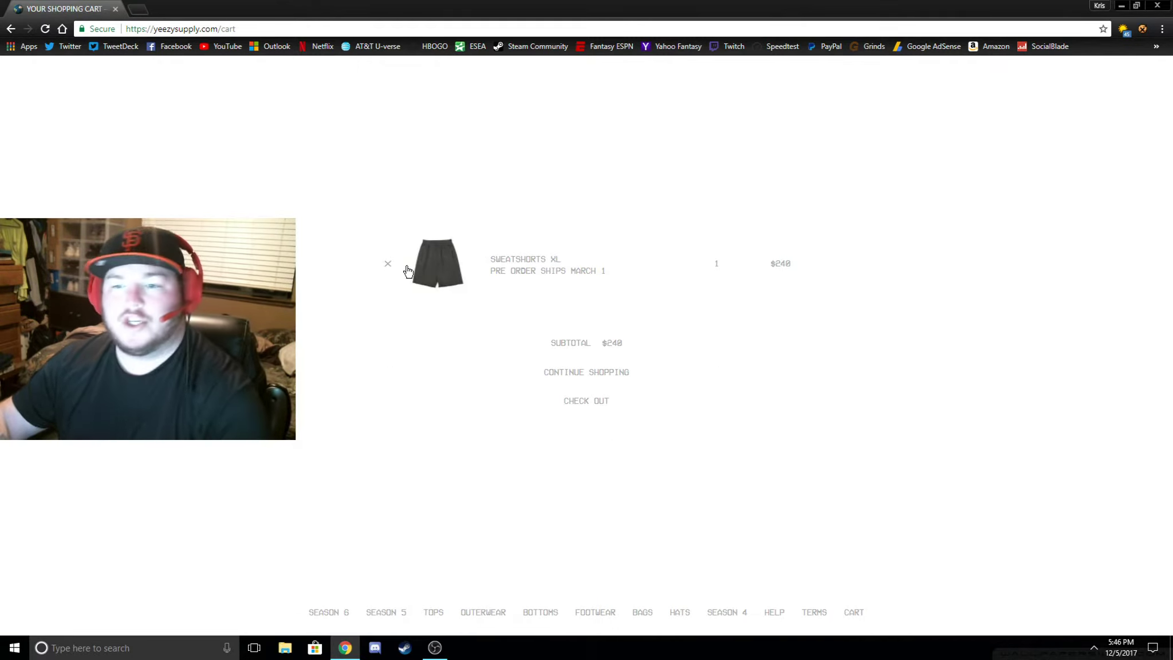
click(437, 252)
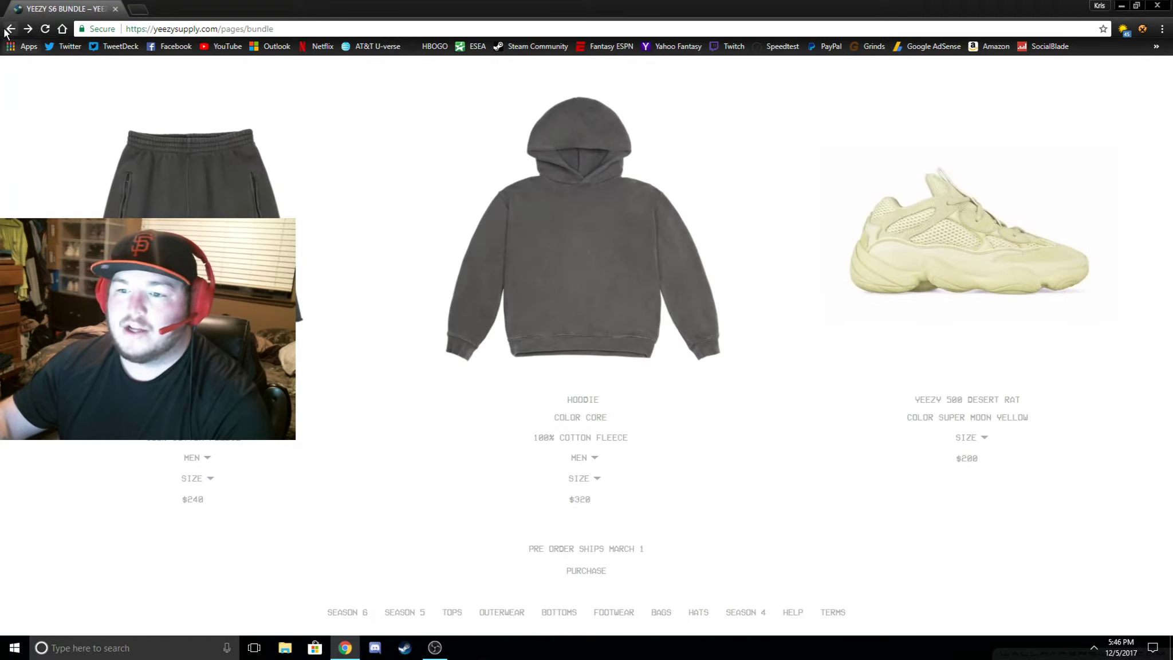
Set the Desert Rat to size 12 and the hoodie to XL
click(980, 437)
click(964, 402)
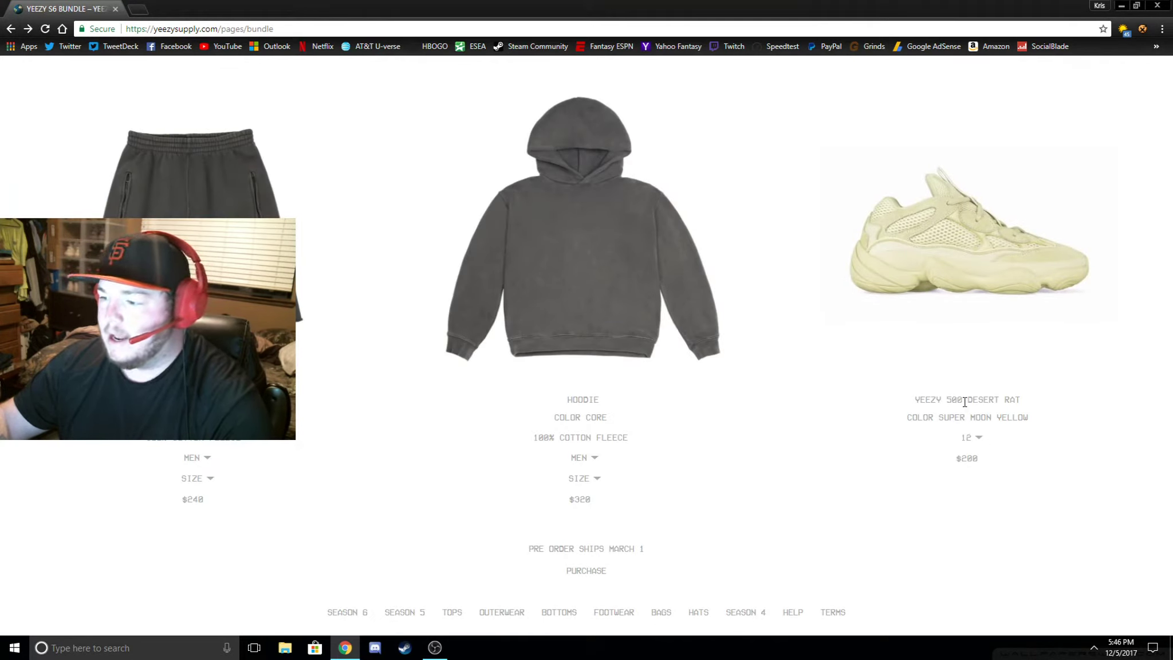
click(592, 476)
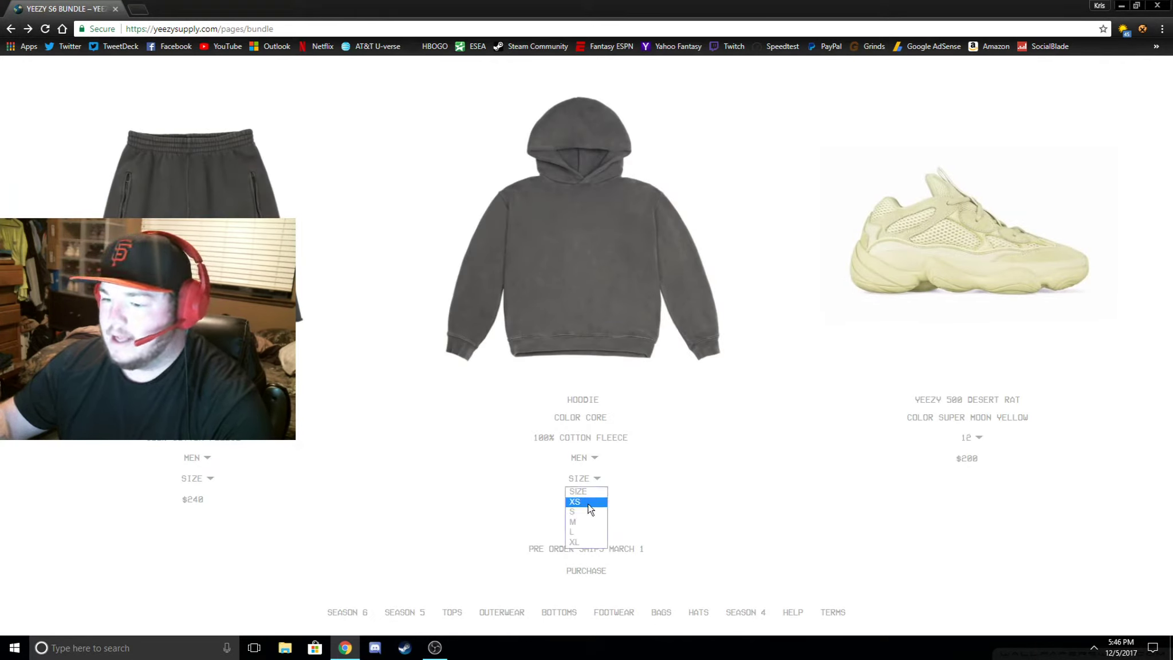
click(584, 540)
click(979, 438)
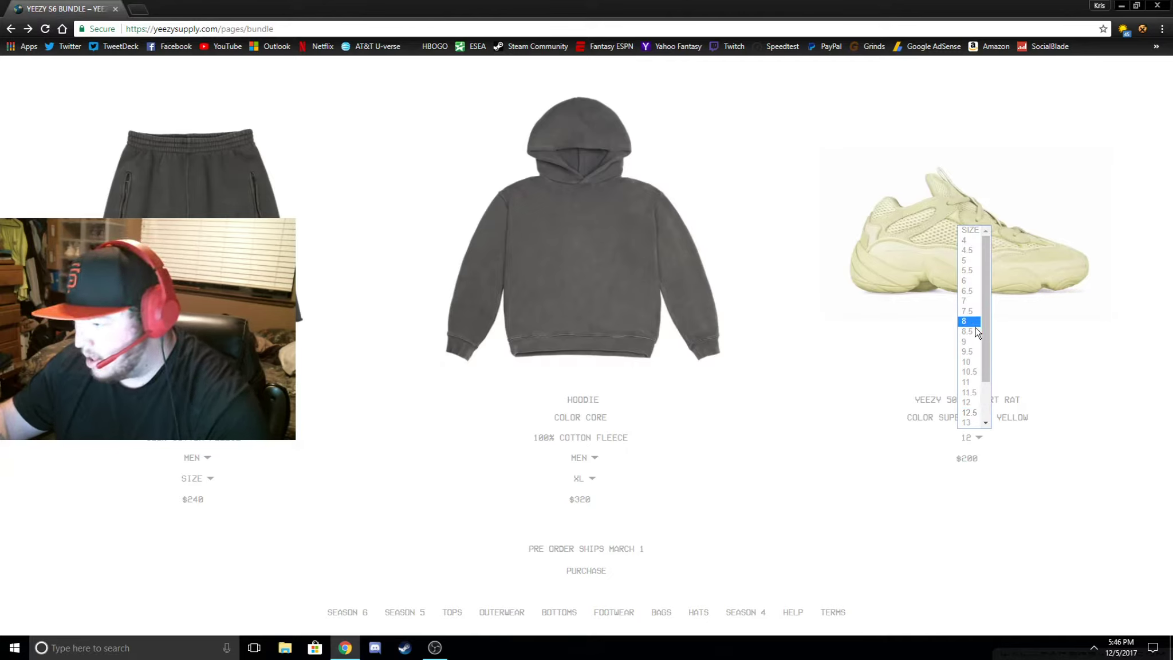
scroll(974, 420, down, 2)
scroll(973, 394, down, 2)
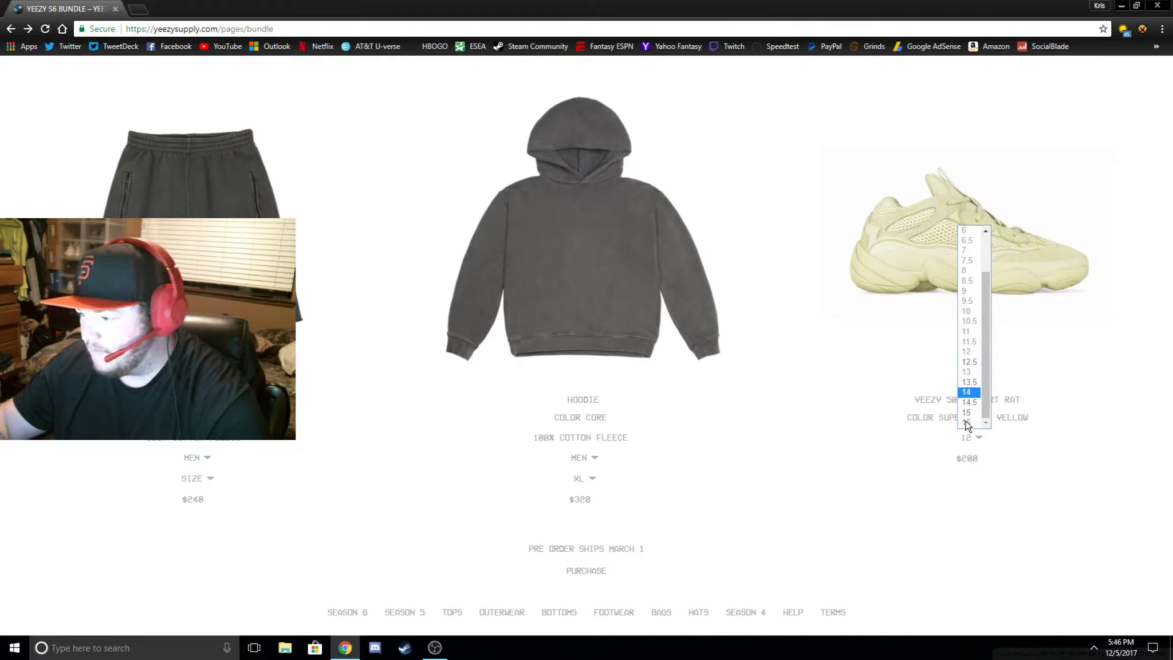
click(834, 378)
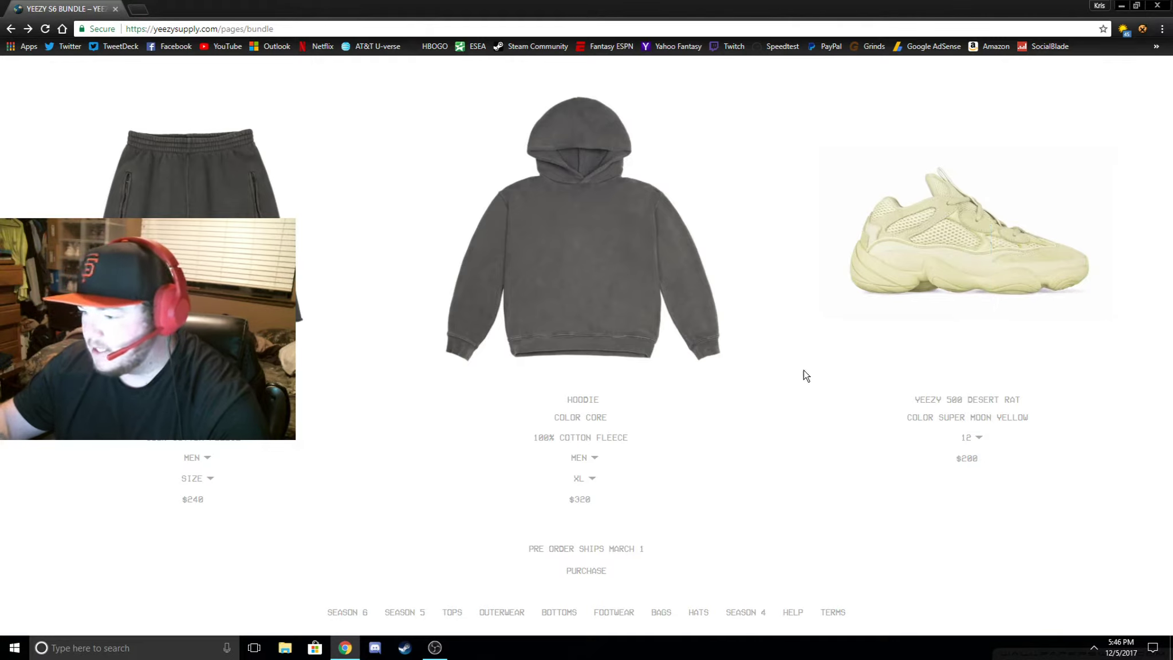
Set the sweatshorts to XL and add the whole bundle to the cart for $760
click(207, 478)
click(193, 542)
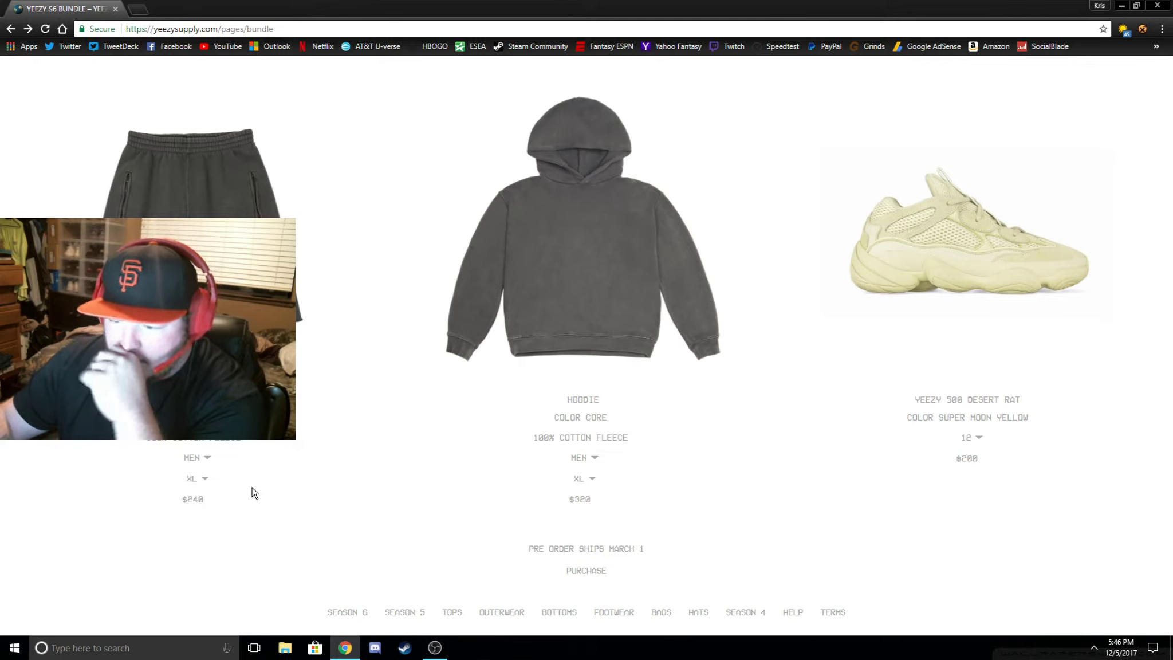
click(580, 573)
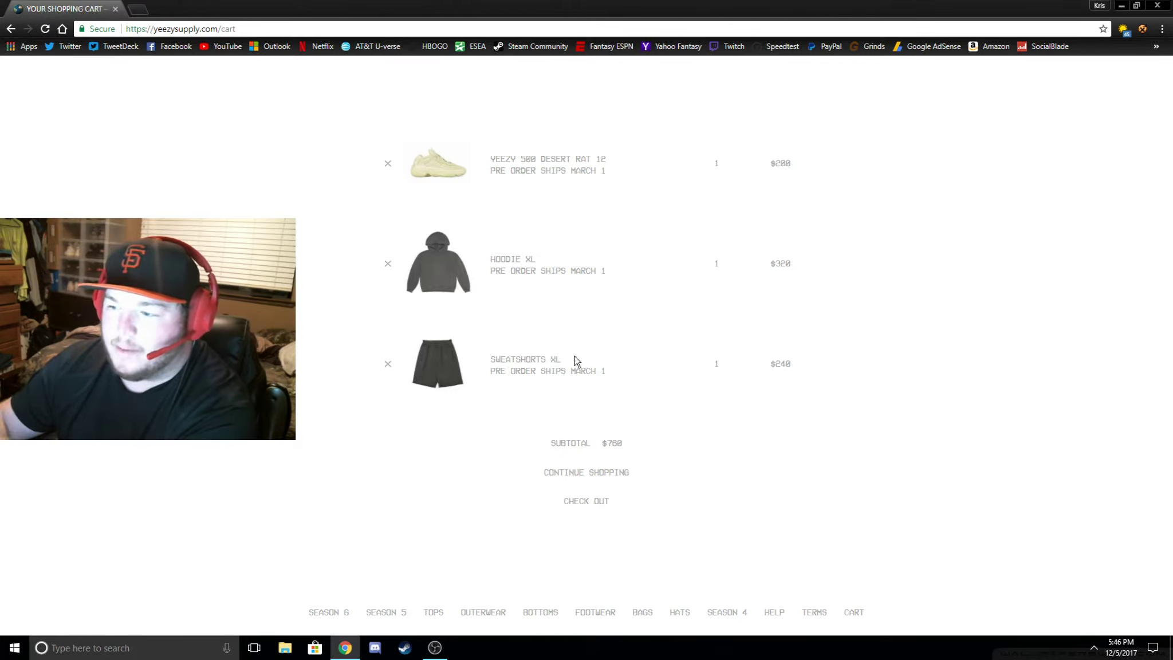
click(594, 500)
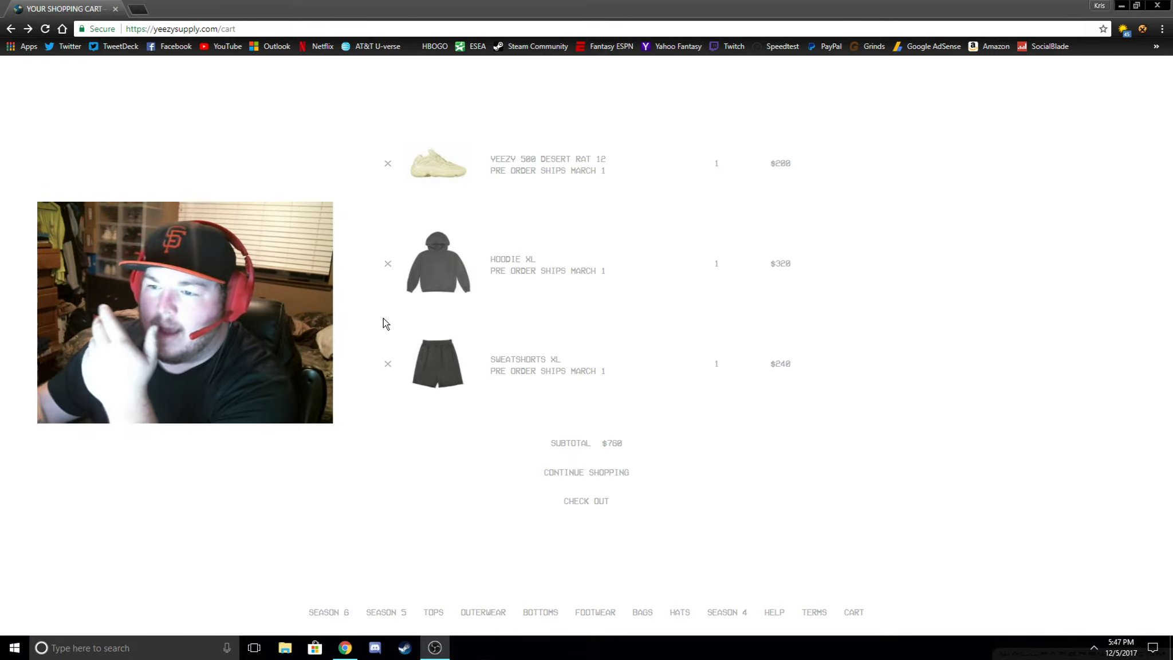
click(523, 162)
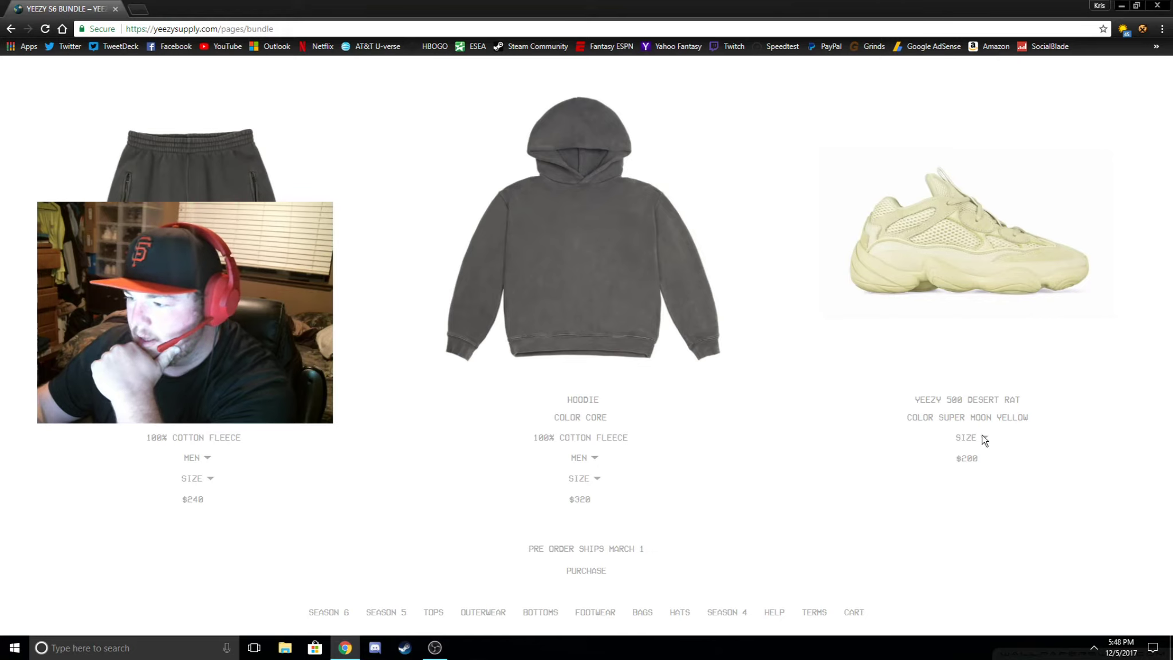
Save the Desert Rat sneaker picture from the bundle page to disk
mouse_move(954, 266)
mouse_down()
mouse_move(888, 271)
mouse_move(960, 438)
mouse_up()
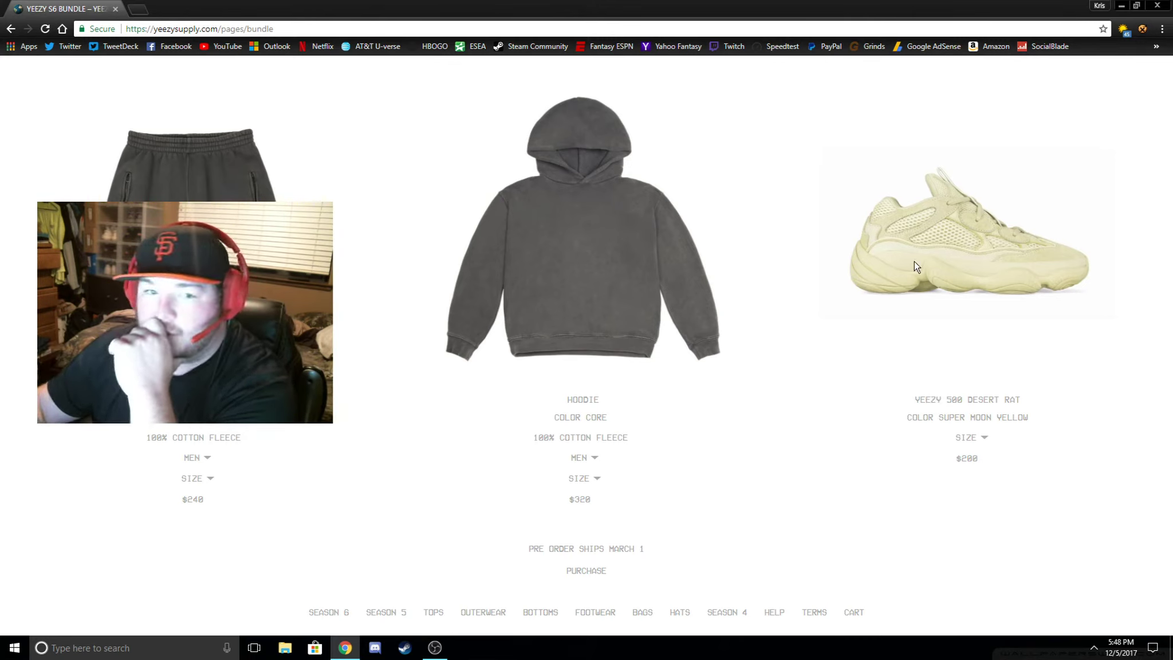
right_click(968, 270)
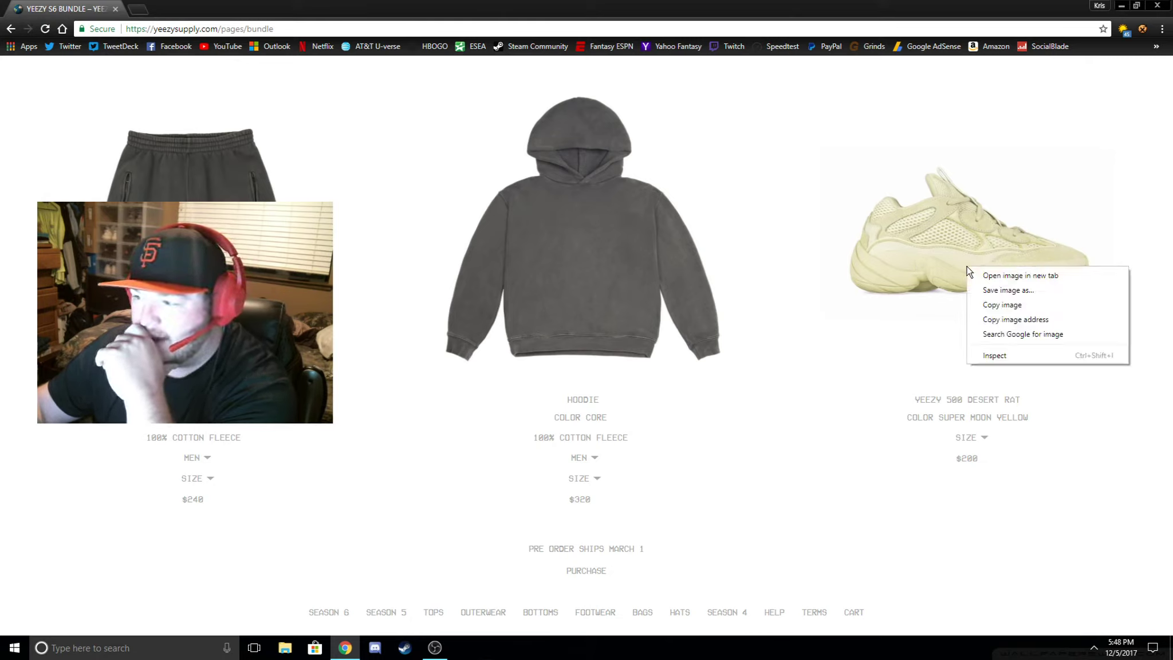
click(926, 279)
right_click(917, 259)
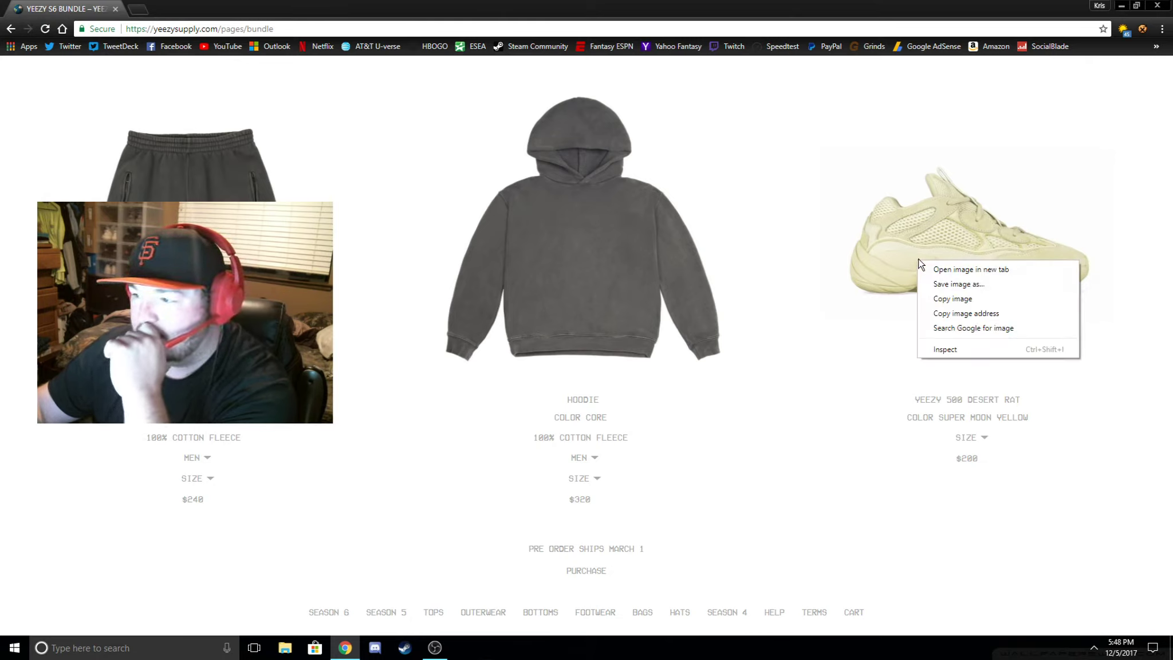
click(966, 280)
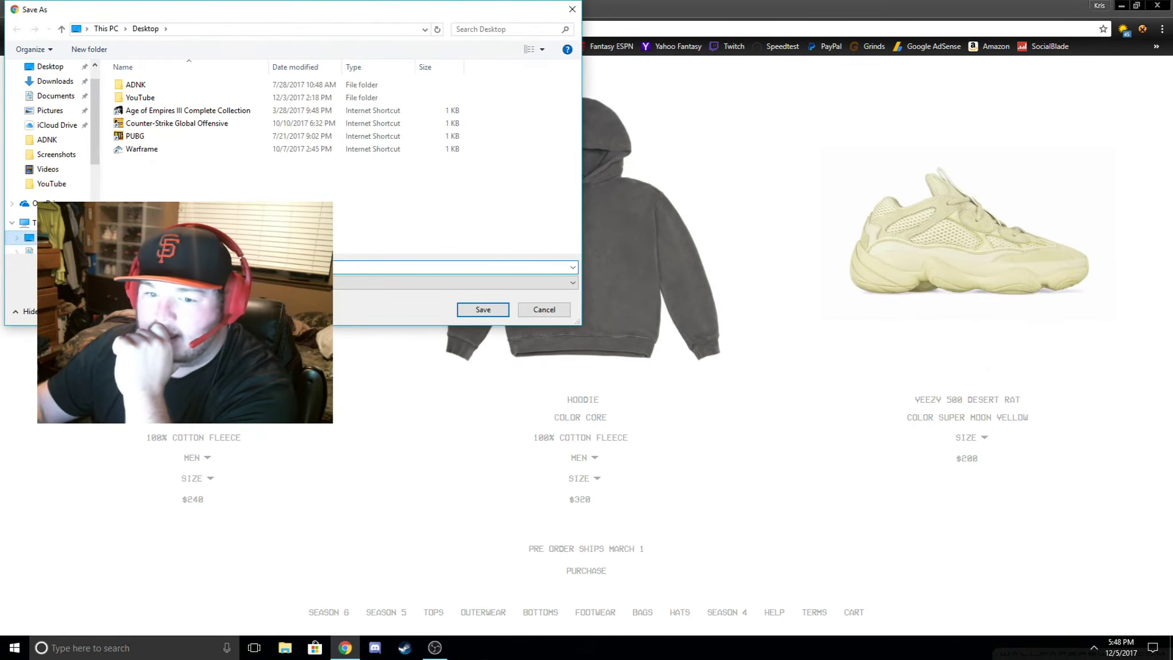
click(493, 308)
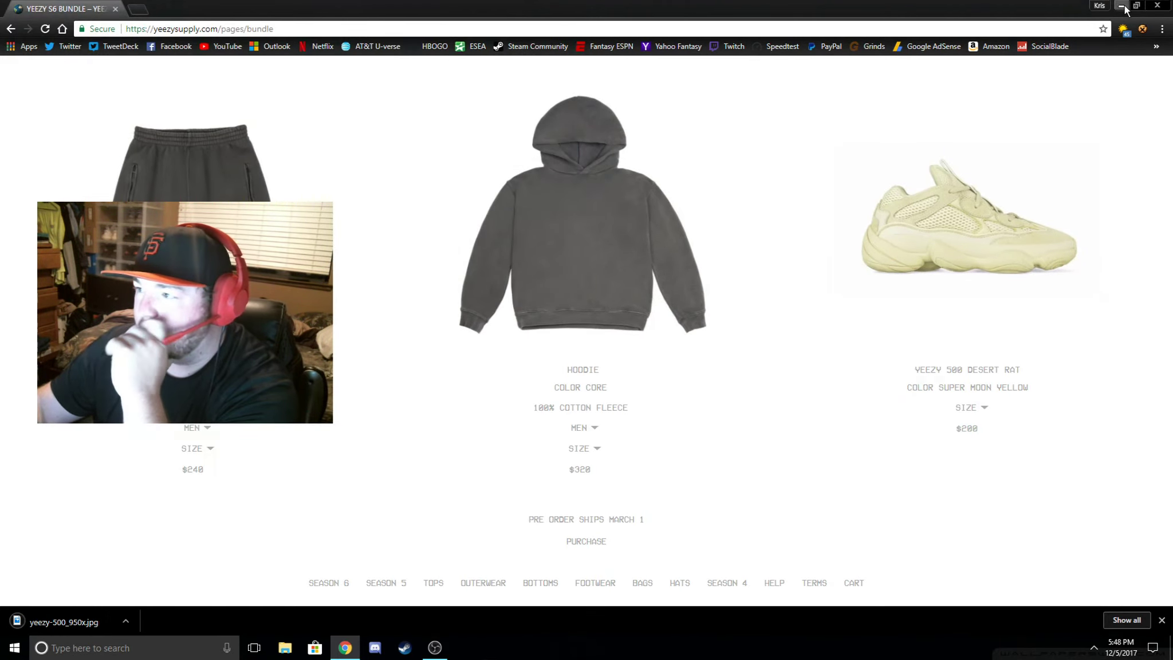
Minimize the browser and open the downloaded yeezy-500_950x.jpg in Photos
click(1120, 5)
double_click(28, 13)
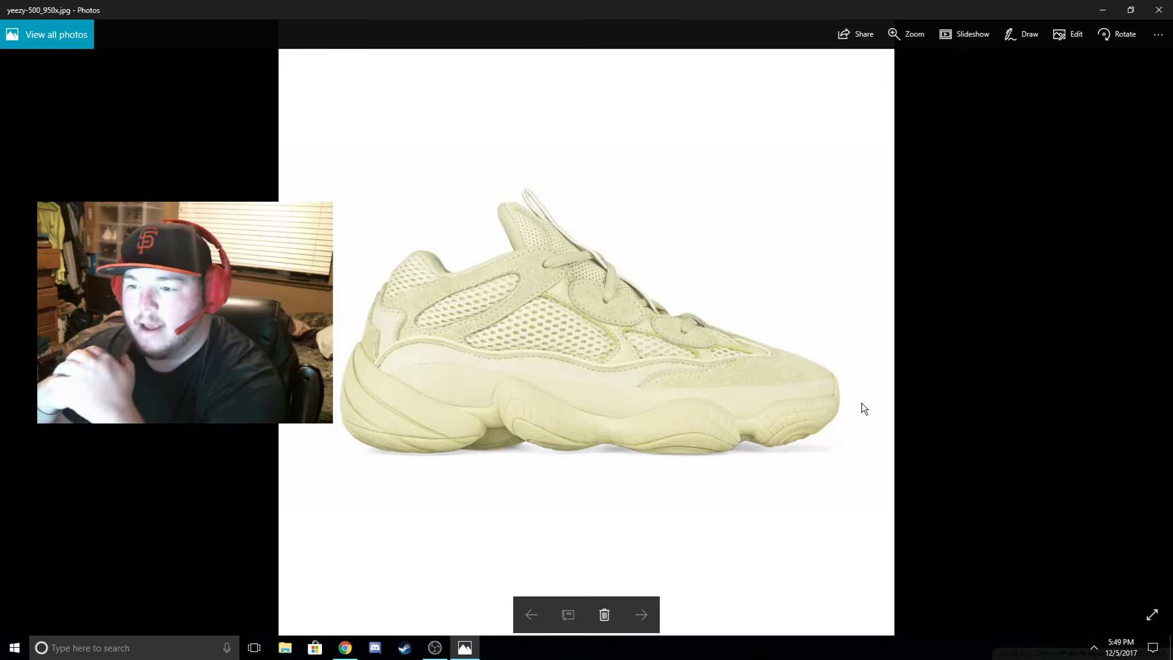
Bring Chrome back, review the cart, and return to the bundle page
click(344, 647)
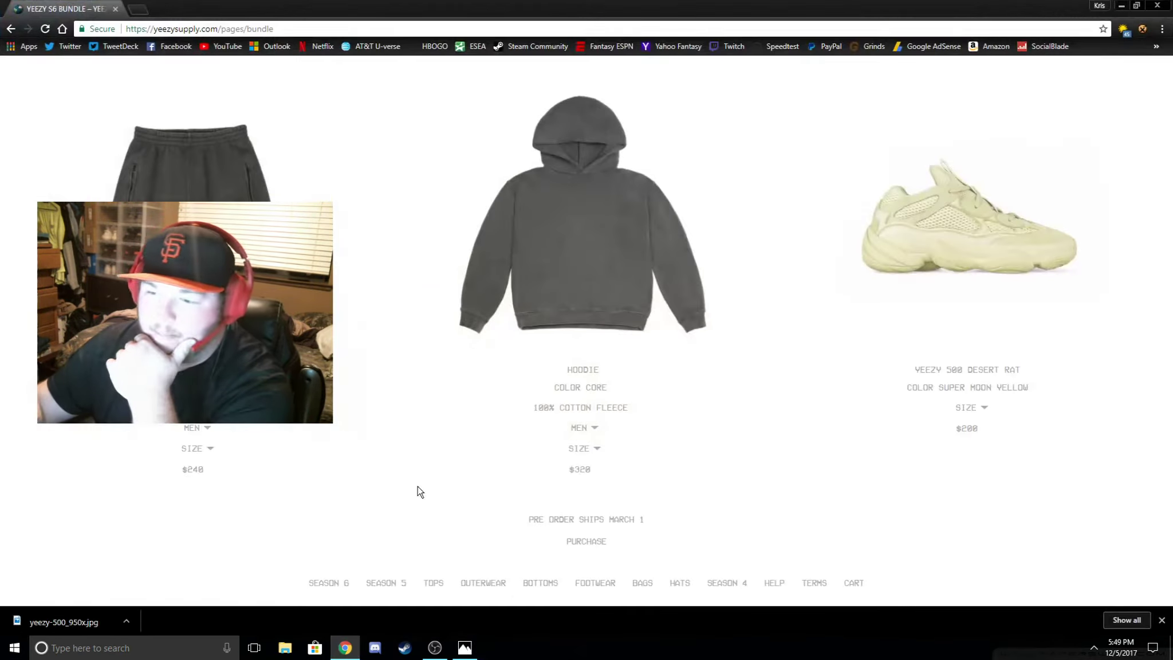
click(855, 584)
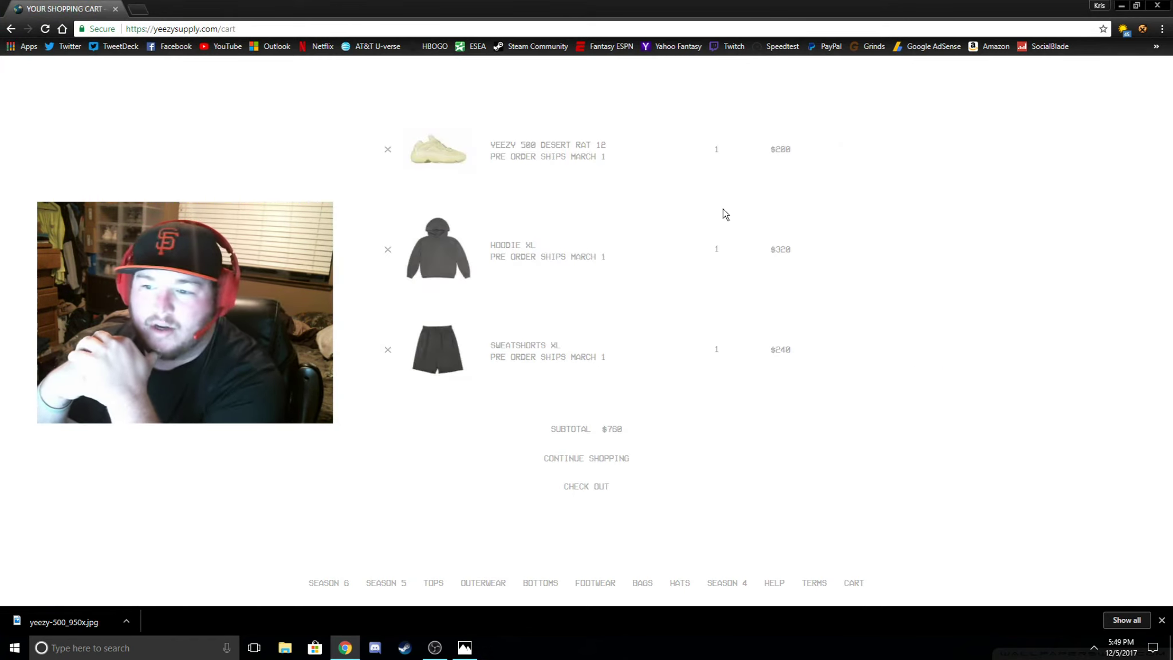
click(458, 248)
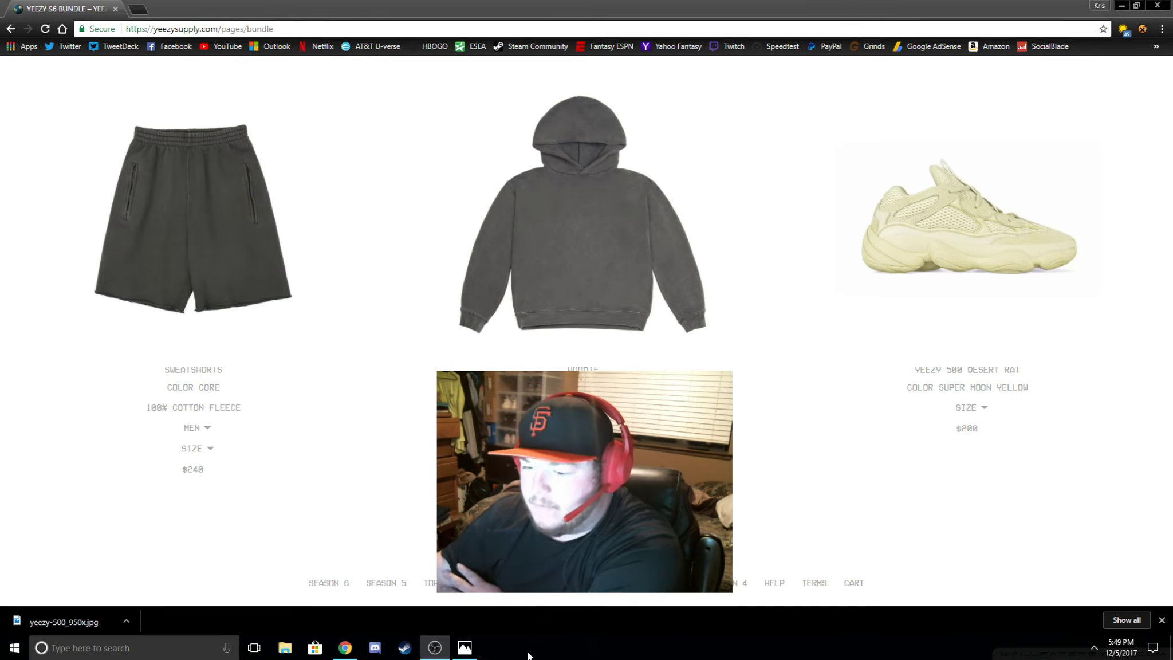
Browse the footwear and bags collections and view the Suede Backpack details
click(608, 587)
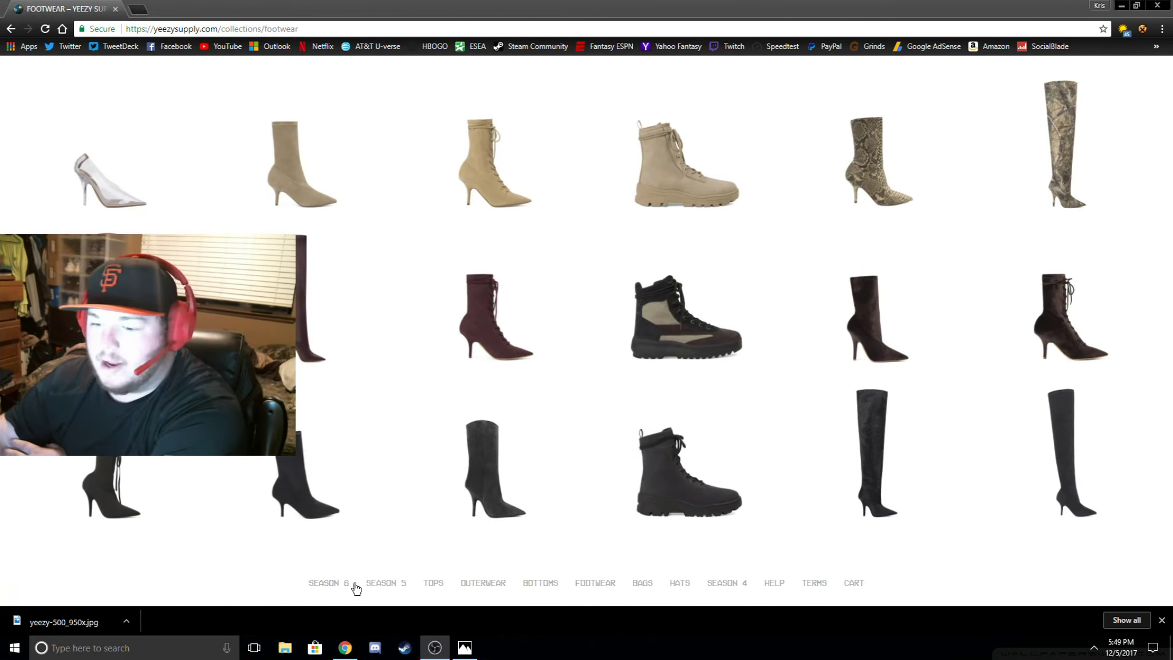
click(640, 583)
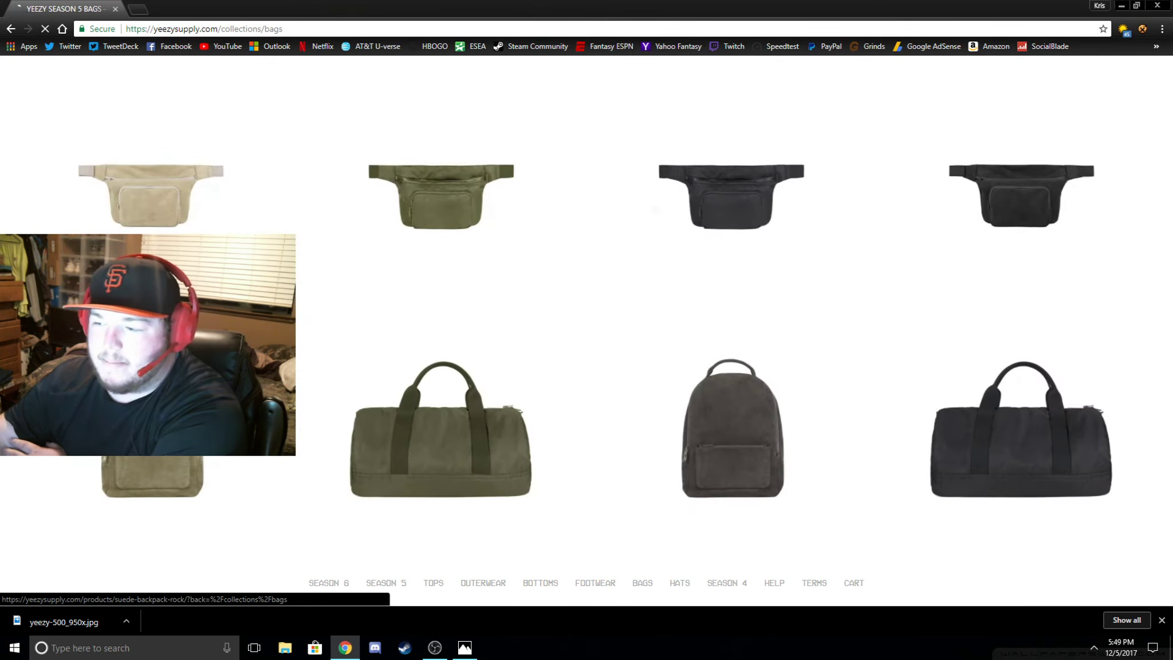
click(631, 426)
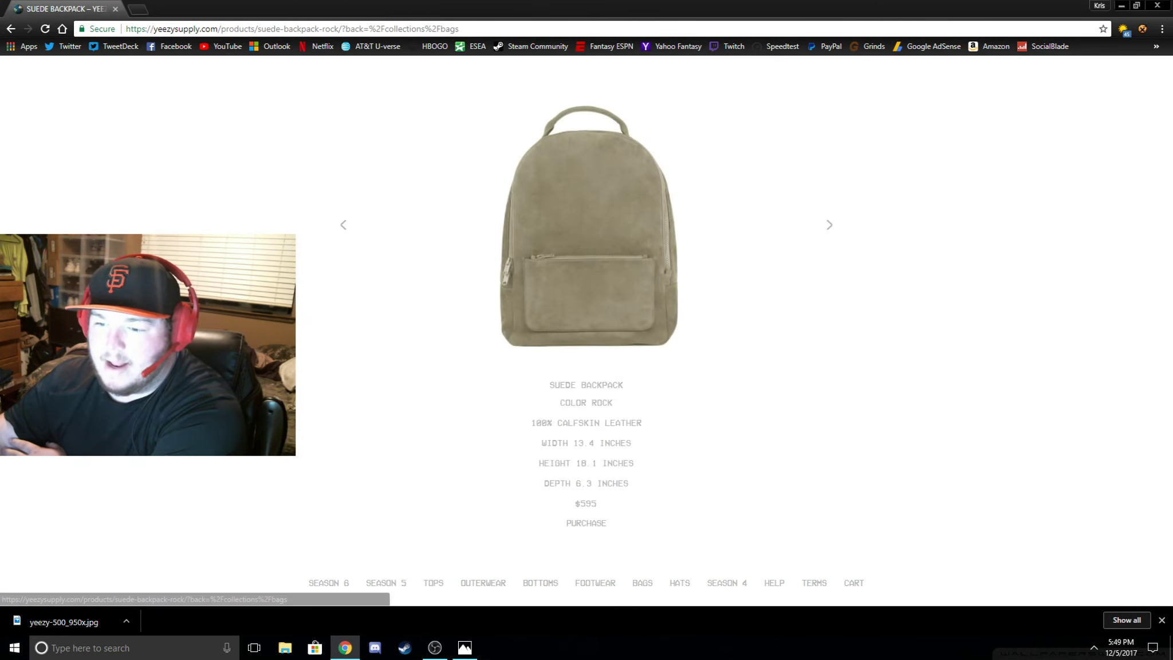
click(436, 449)
Go back to the Season 6 bundle page and dismiss the downloaded-file notice
key(alt+Left)
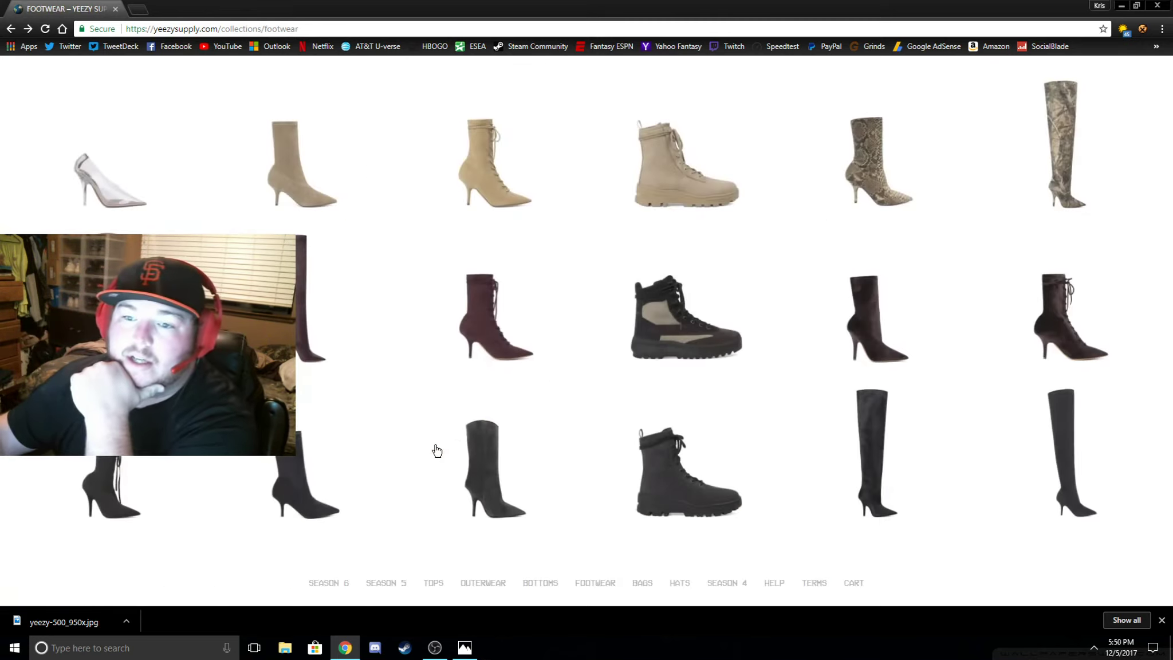
key(alt+Left)
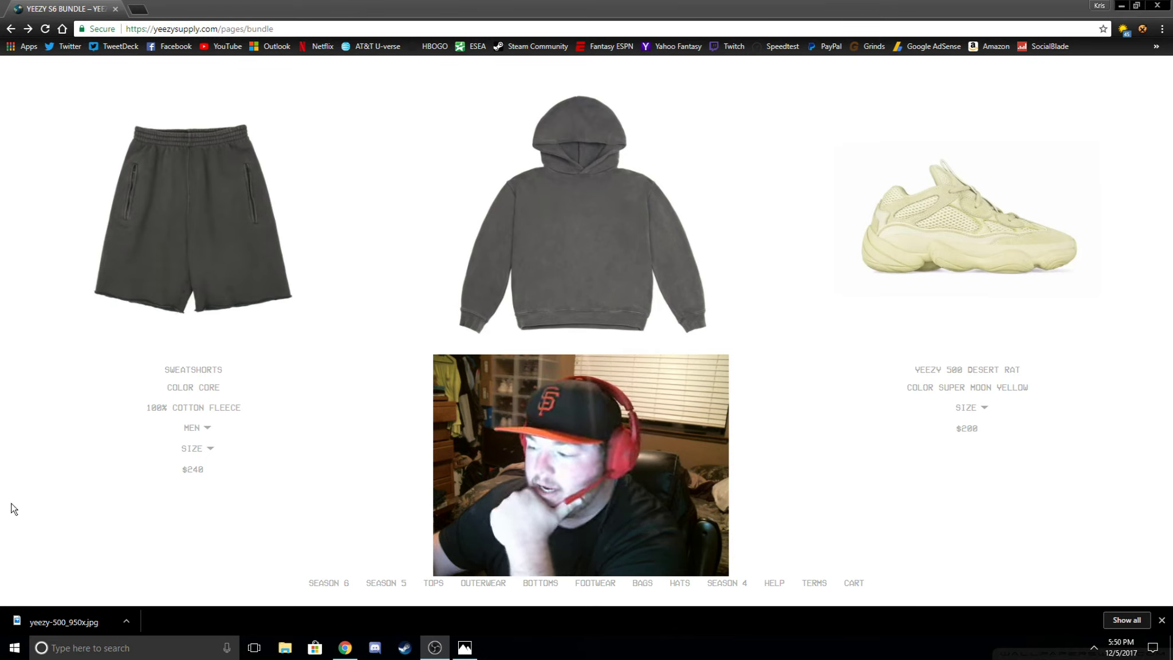
click(1163, 621)
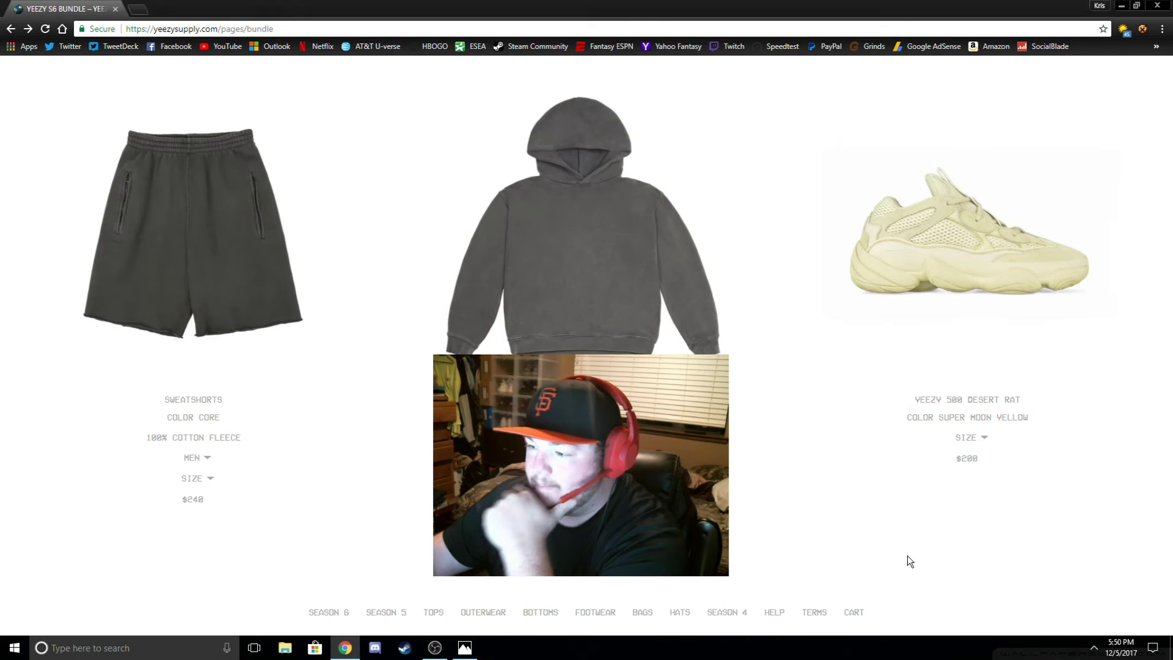